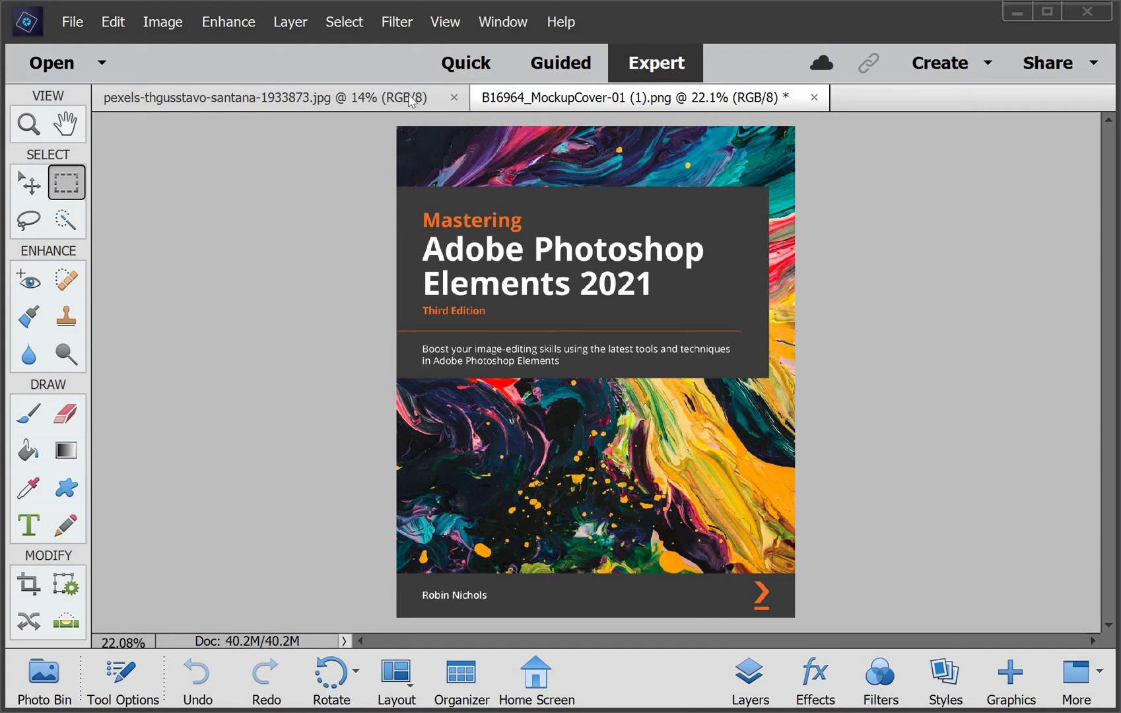
Step: Start the Duotone Effect guided edit on the pexels portrait photo and set the view to Before & After - Horizontal
{"action": "left_click", "coordinate": [402, 104]}
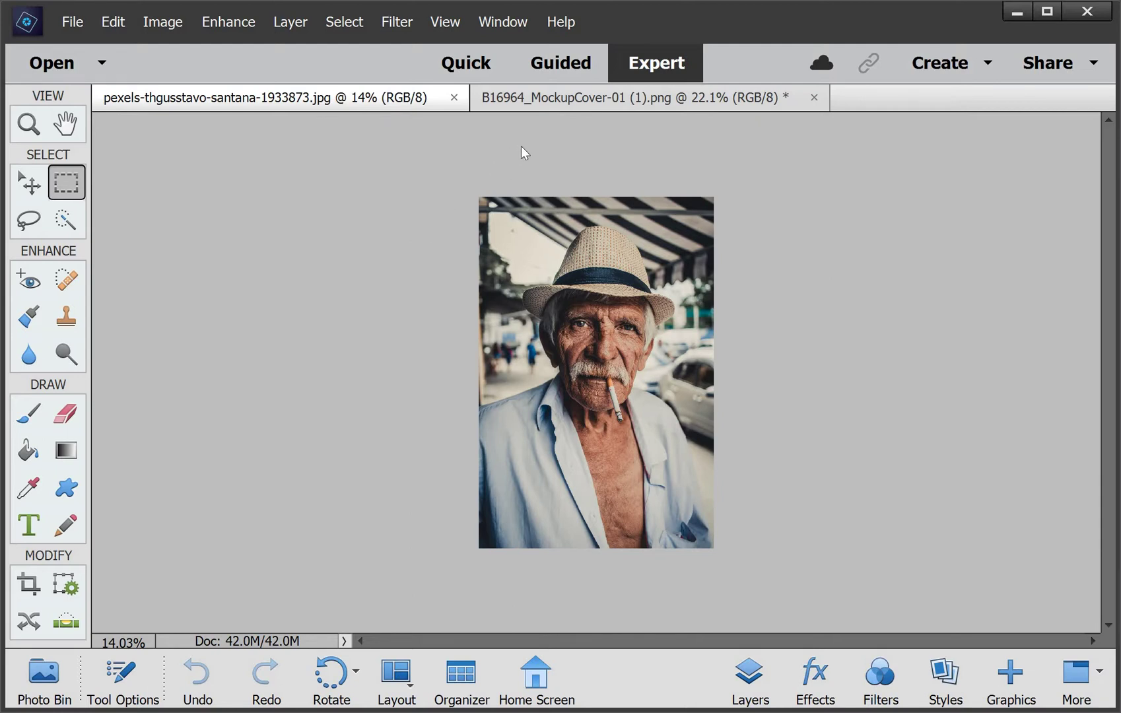
{"action": "left_click", "coordinate": [565, 66]}
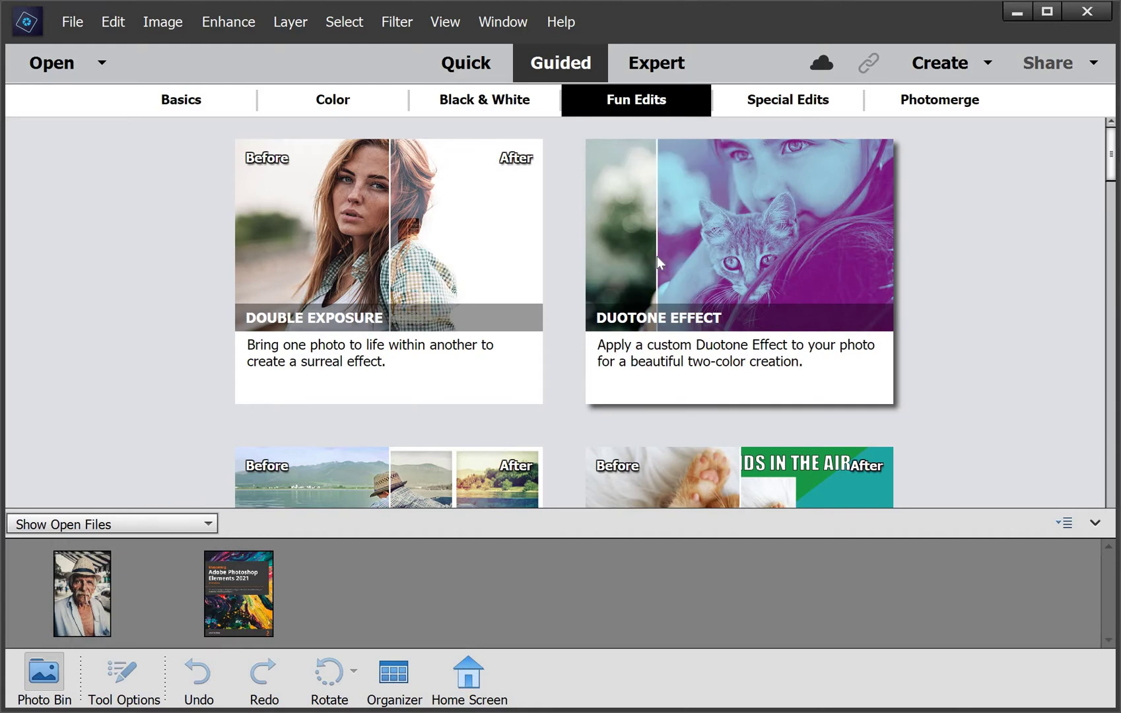
{"action": "left_click", "coordinate": [646, 281]}
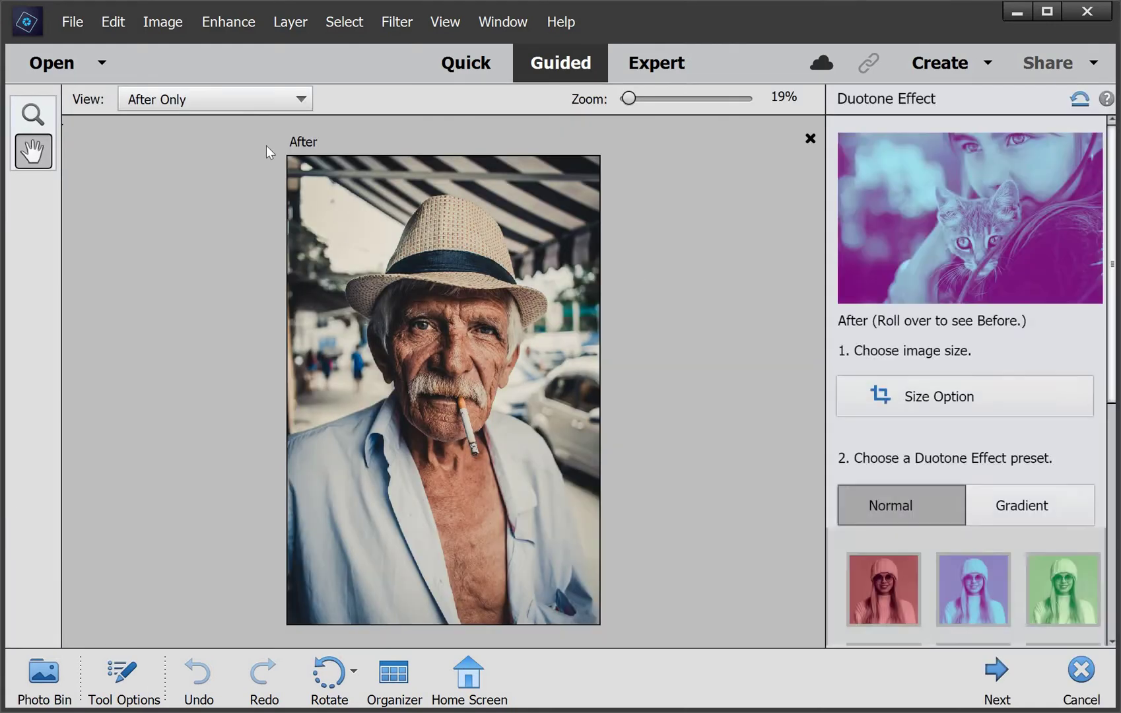
{"action": "left_click", "coordinate": [251, 105]}
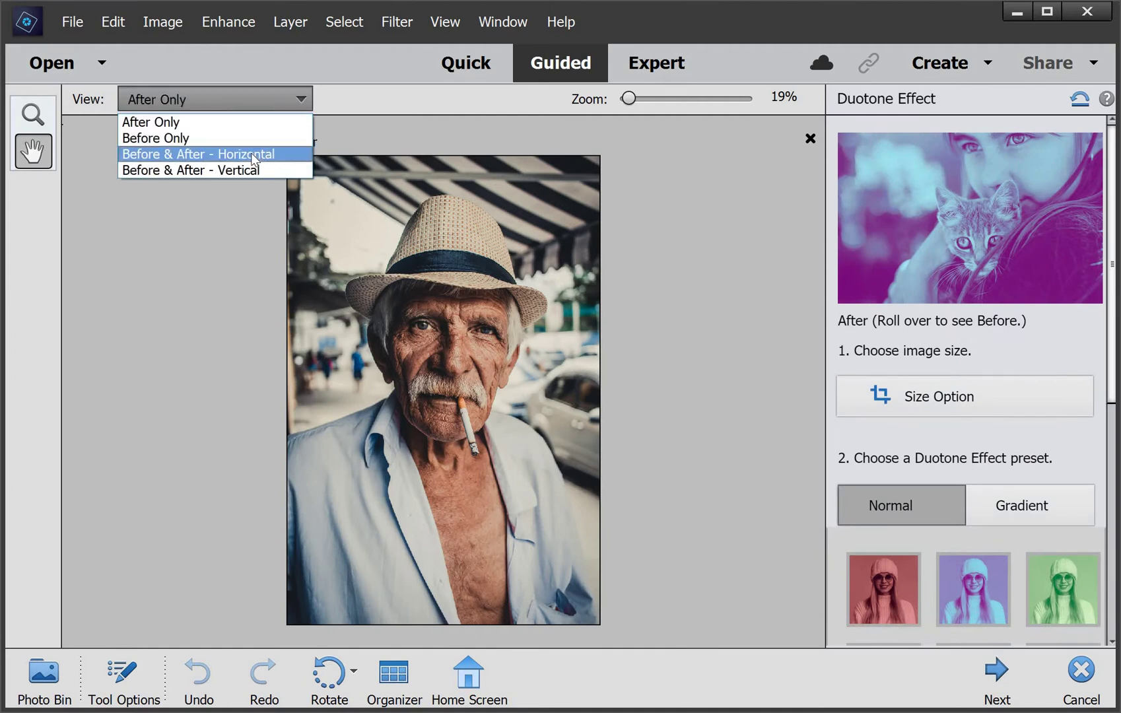
{"action": "left_click", "coordinate": [253, 158]}
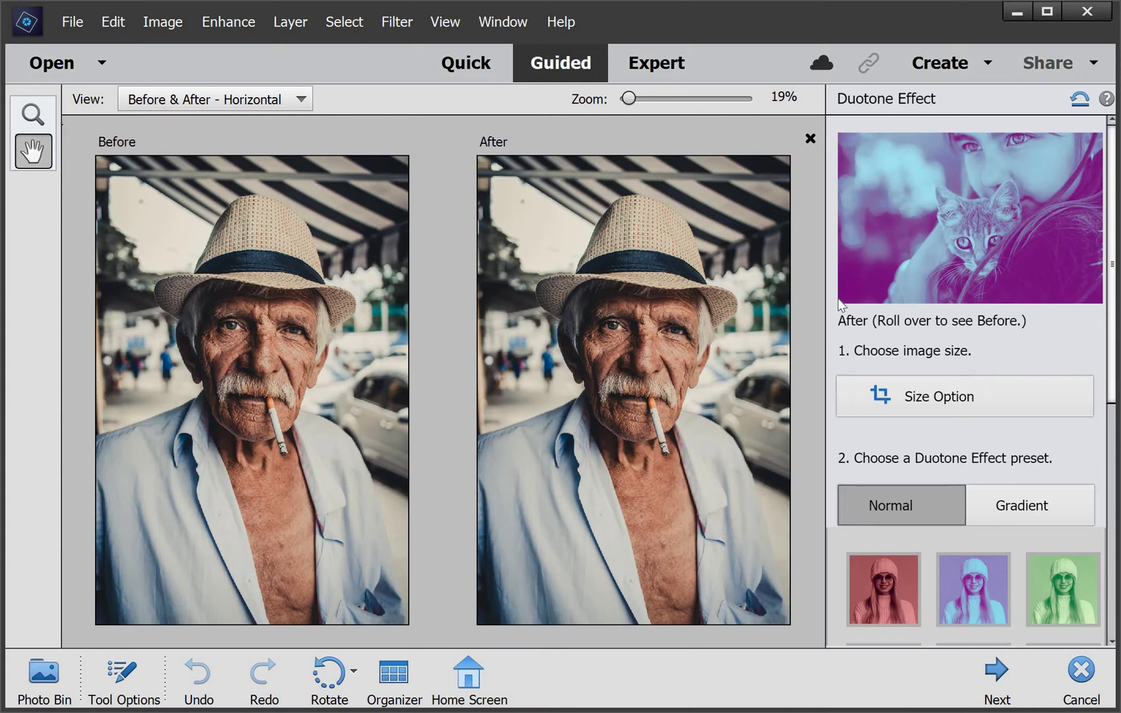
Step: Examine the Duotone Effect's example preview and its size, preset, color and shape overlay options
{"action": "mouse_move", "coordinate": [888, 285]}
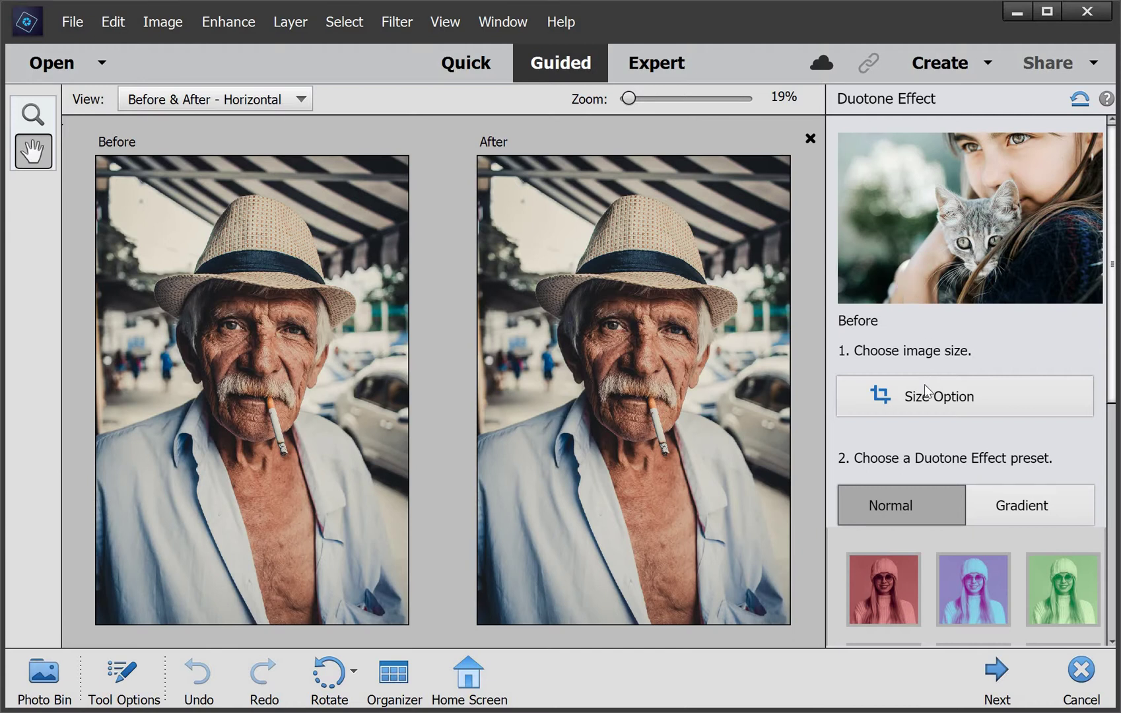
{"action": "scroll", "coordinate": [925, 400], "scroll_direction": "down", "scroll_amount": 3}
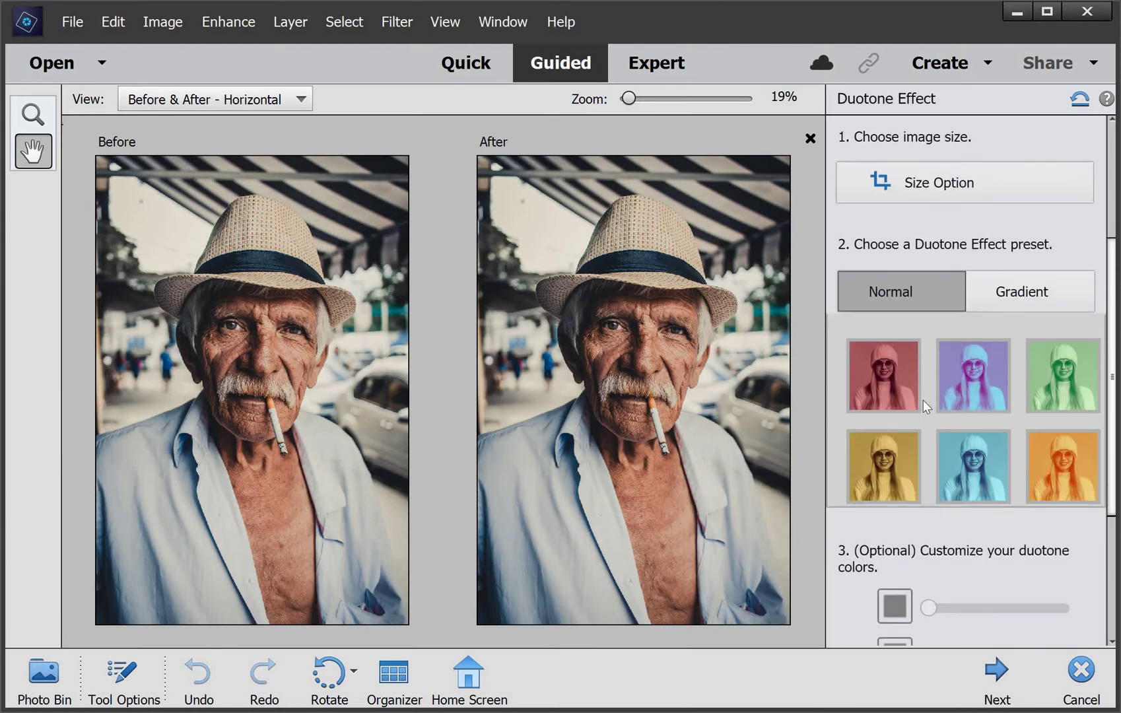
{"action": "scroll", "coordinate": [924, 400], "scroll_direction": "down", "scroll_amount": 4}
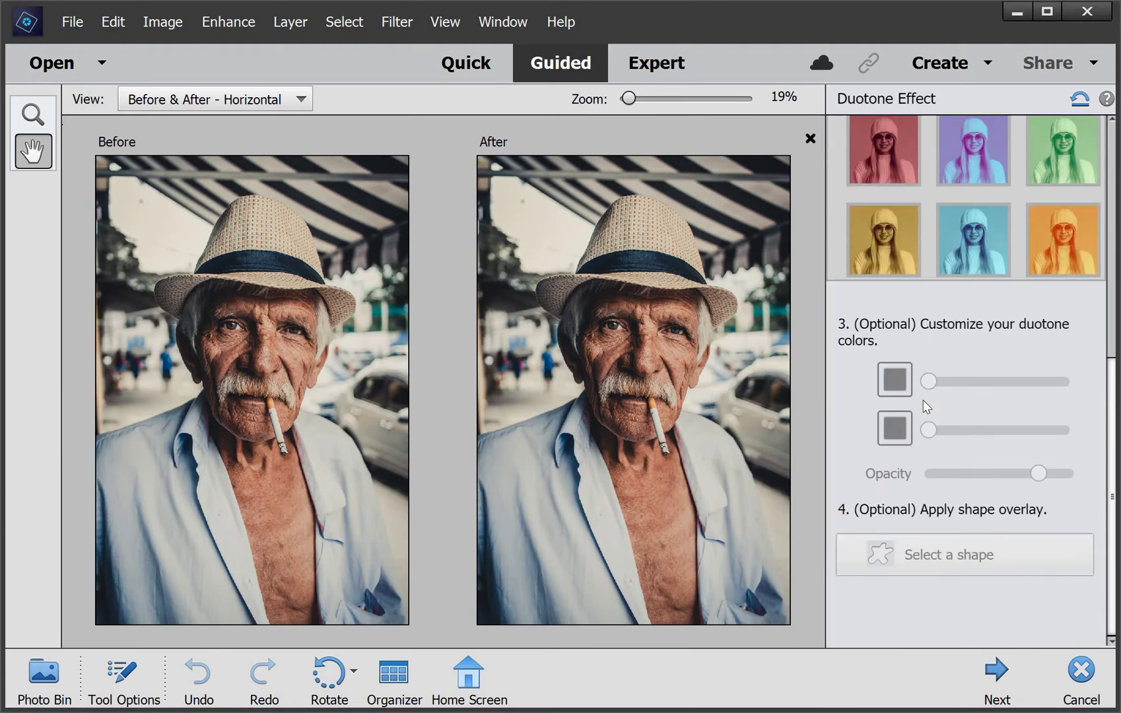
{"action": "scroll", "coordinate": [923, 401], "scroll_direction": "up", "scroll_amount": 7}
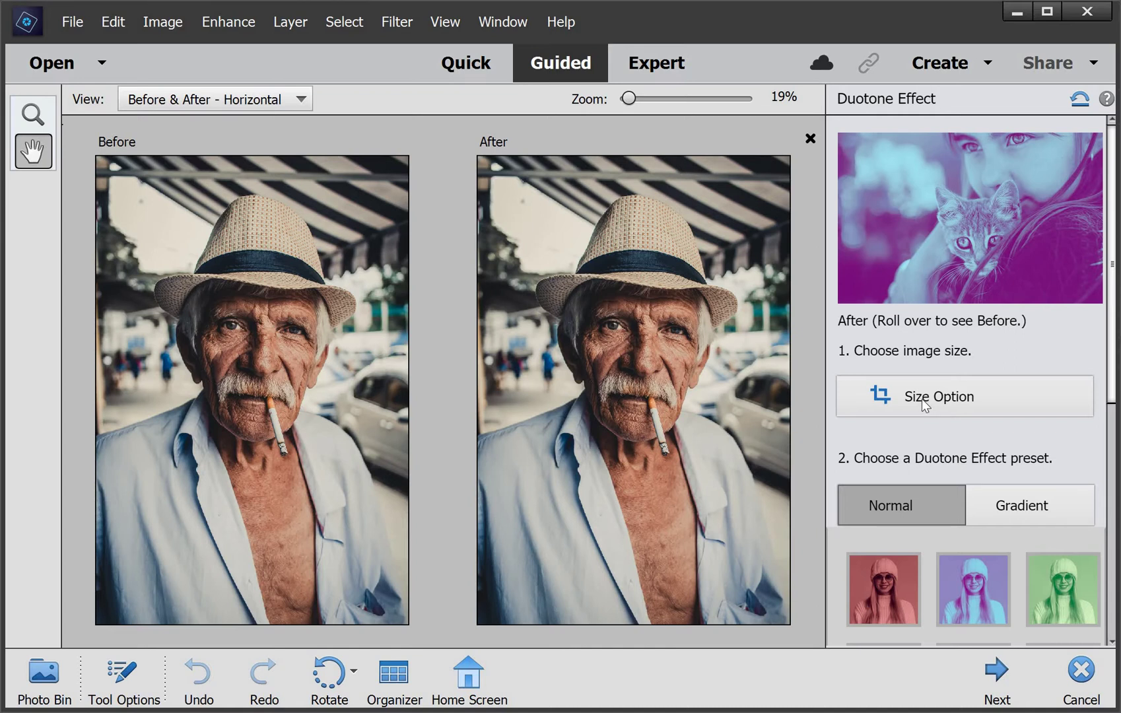
{"action": "left_click", "coordinate": [922, 400]}
{"action": "scroll", "coordinate": [912, 371], "scroll_direction": "down", "scroll_amount": 2}
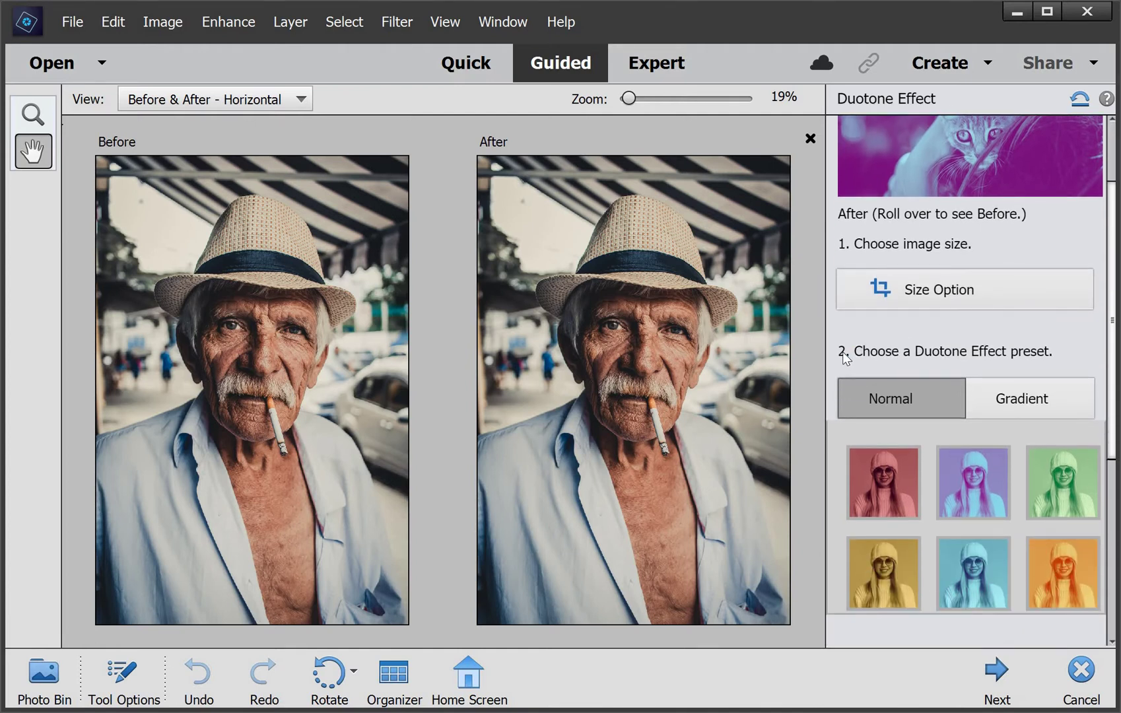
Step: Try the red Normal duotone preset on the portrait and replace it with the yellow one
{"action": "left_click", "coordinate": [877, 479]}
{"action": "scroll", "coordinate": [951, 442], "scroll_direction": "down", "scroll_amount": 1}
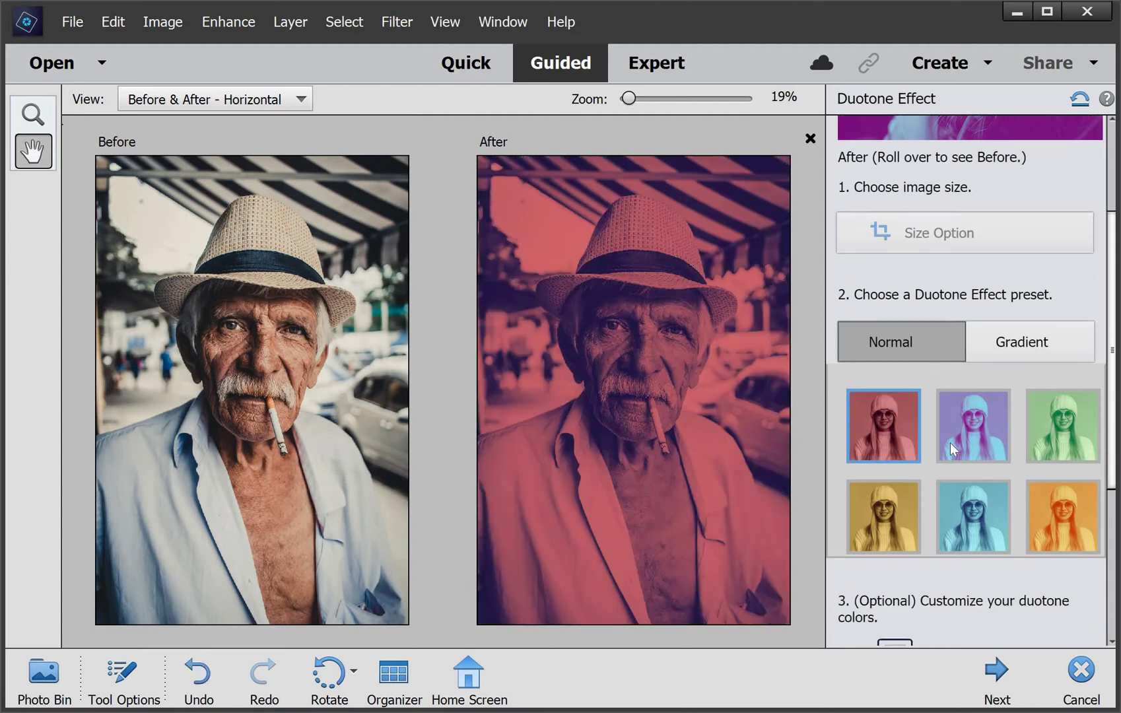
{"action": "scroll", "coordinate": [950, 443], "scroll_direction": "down", "scroll_amount": 1}
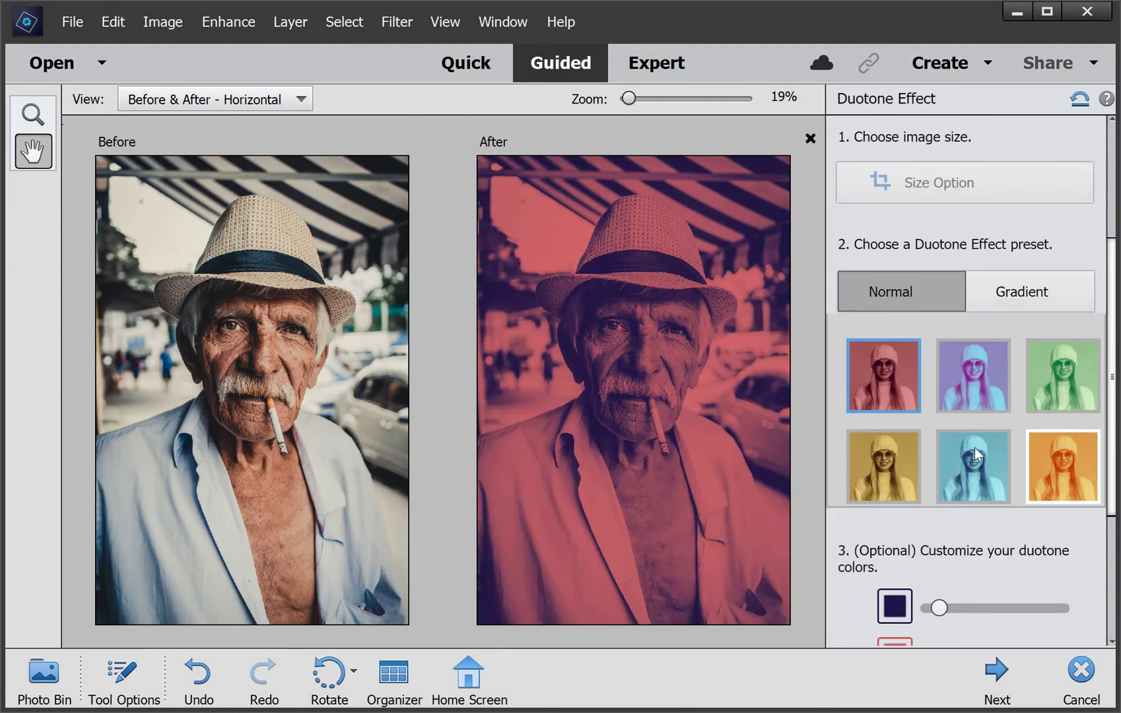
{"action": "left_click", "coordinate": [876, 501]}
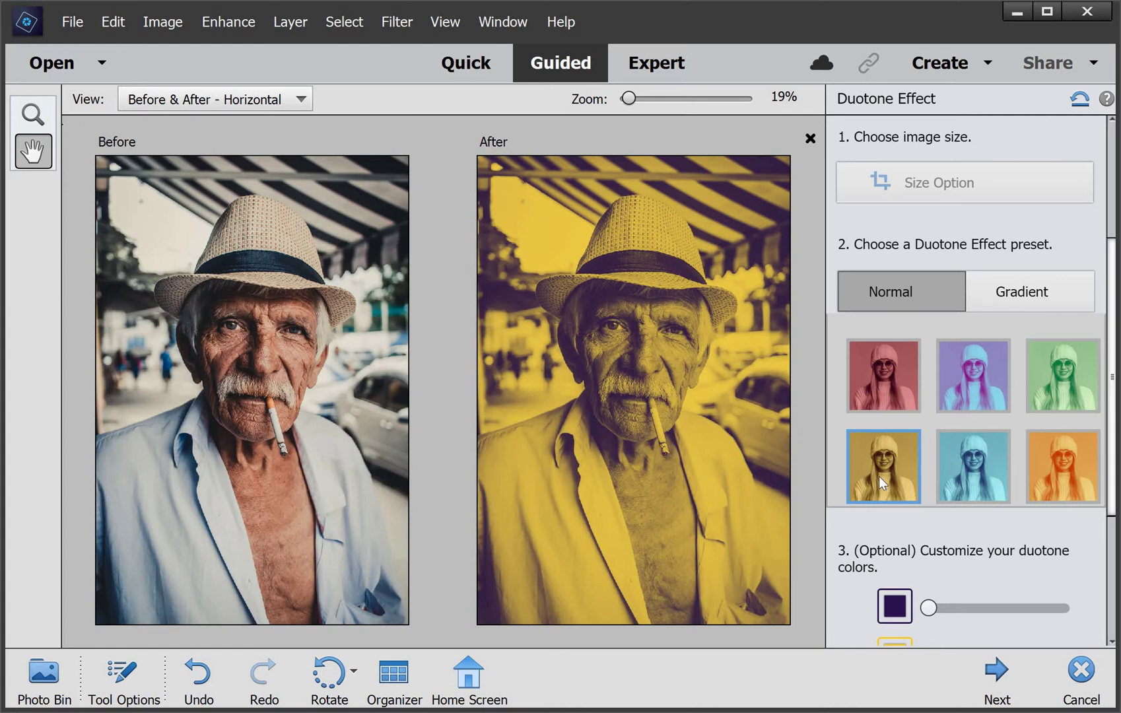
Step: Raise the Color 1 slider slightly and Color 2 to about a fifth, and lower the duotone's Opacity to just under half
{"action": "scroll", "coordinate": [880, 475], "scroll_direction": "down", "scroll_amount": 3}
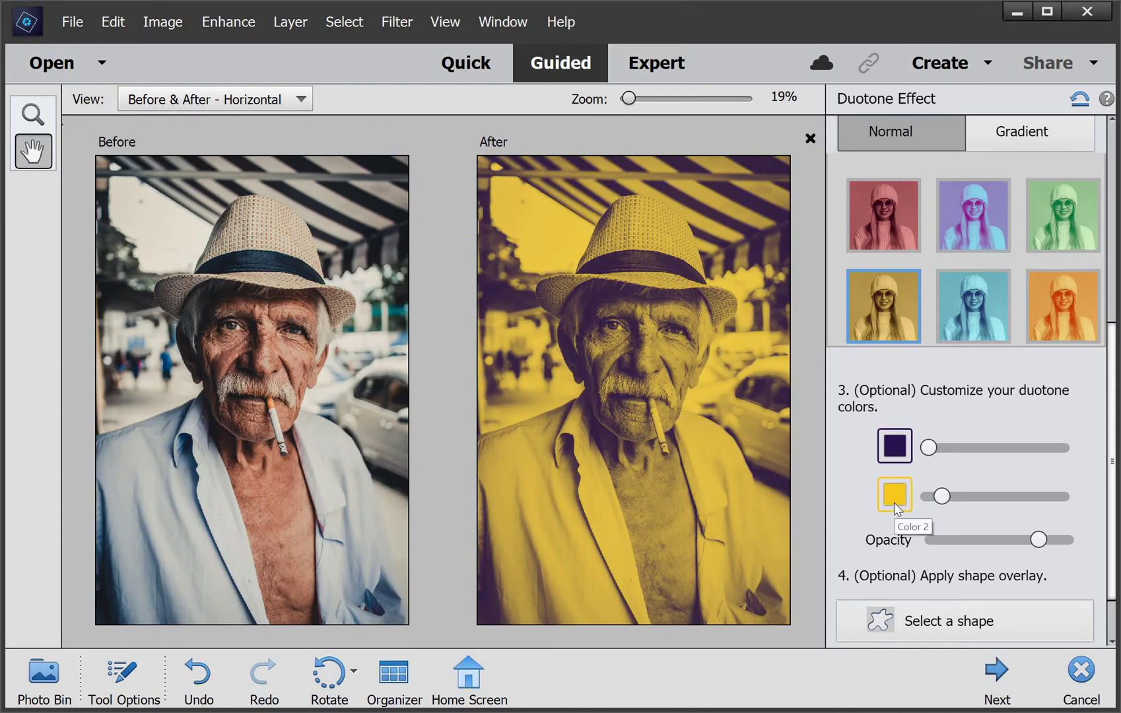
{"action": "left_click_drag", "start_coordinate": [936, 448], "coordinate": [926, 496]}
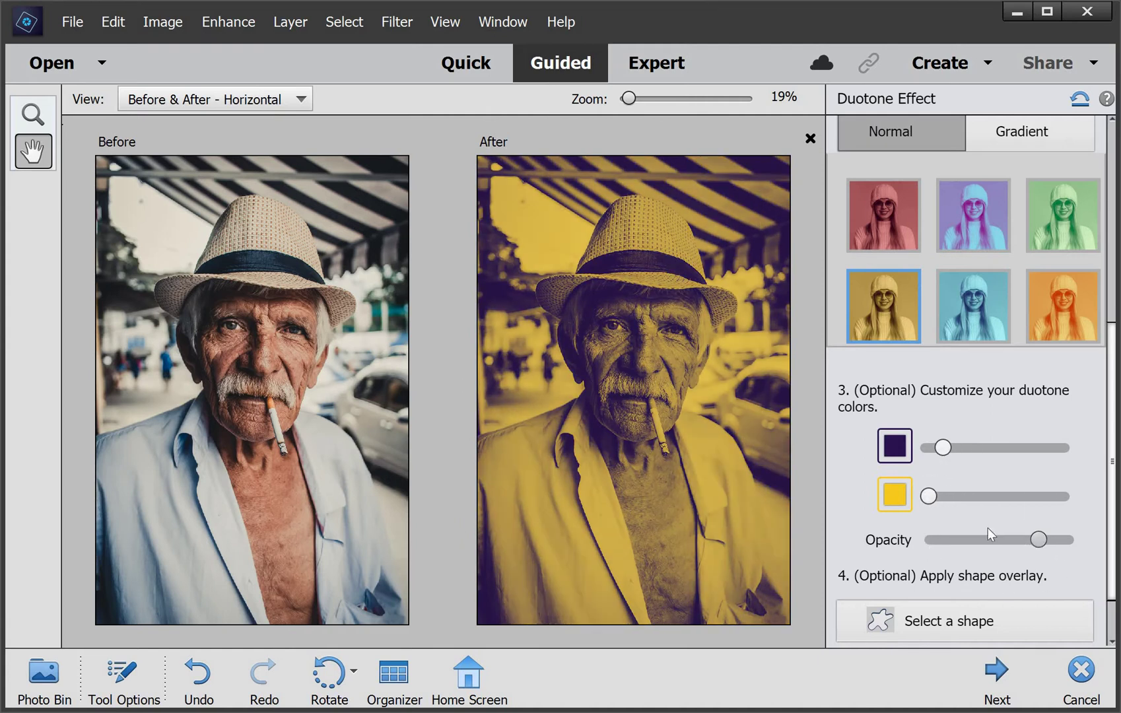
{"action": "left_click_drag", "start_coordinate": [988, 532], "coordinate": [980, 540]}
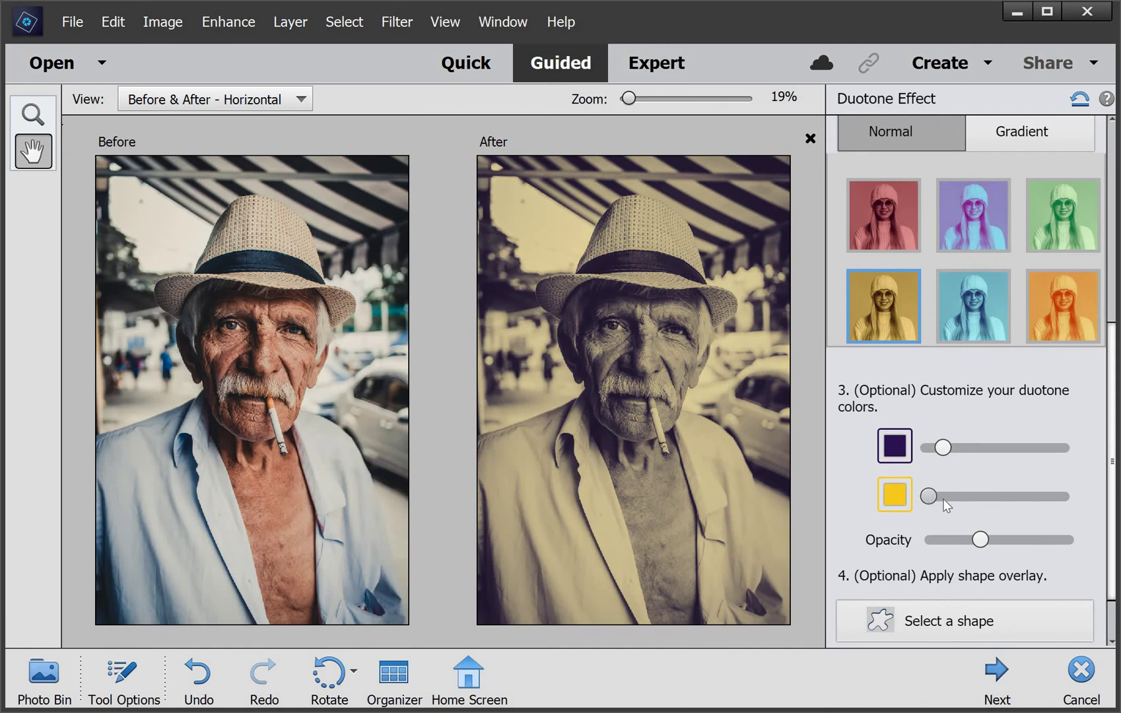
{"action": "left_click_drag", "start_coordinate": [943, 499], "coordinate": [941, 512]}
{"action": "left_click_drag", "start_coordinate": [945, 497], "coordinate": [990, 546]}
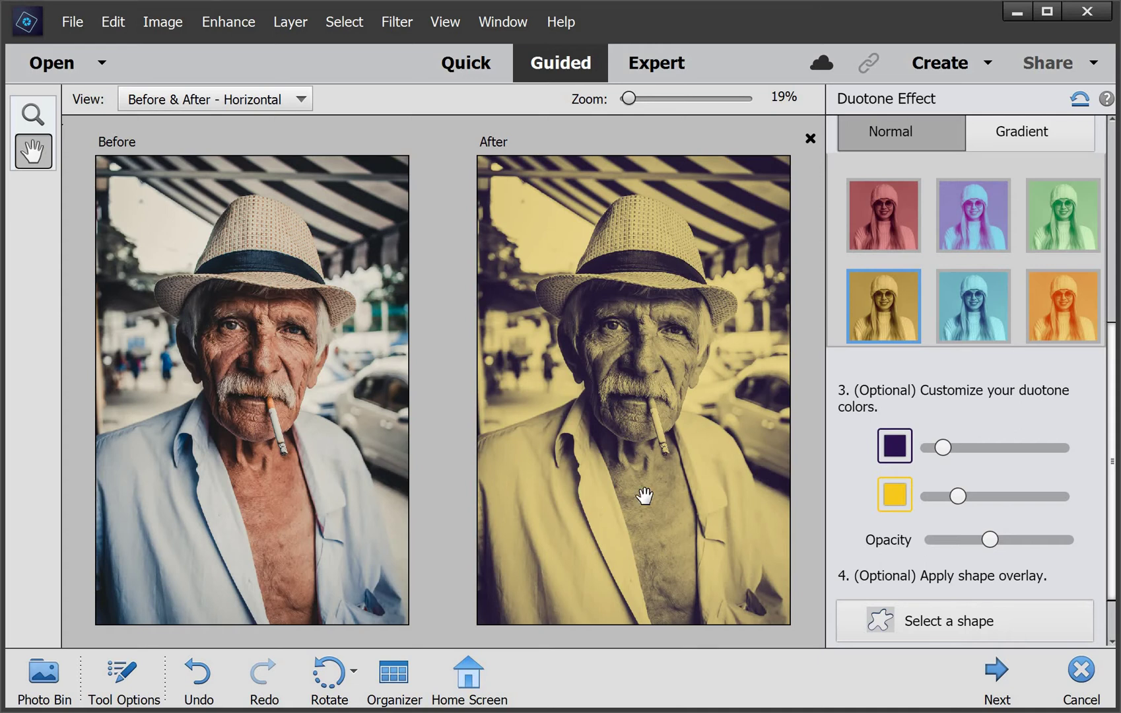
Step: Change duotone Color 1 to dark grey (RGB 48, 48, 48) and raise the Color 2 slider to just under halfway
{"action": "left_click", "coordinate": [893, 458]}
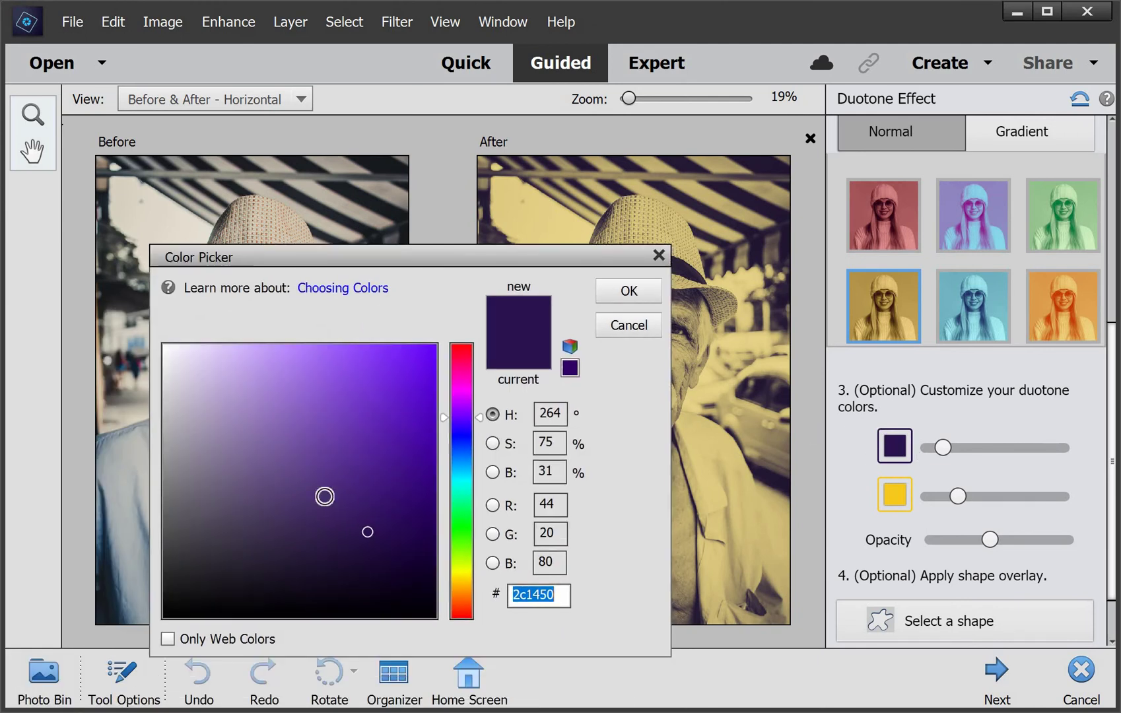
{"action": "left_click", "coordinate": [455, 493]}
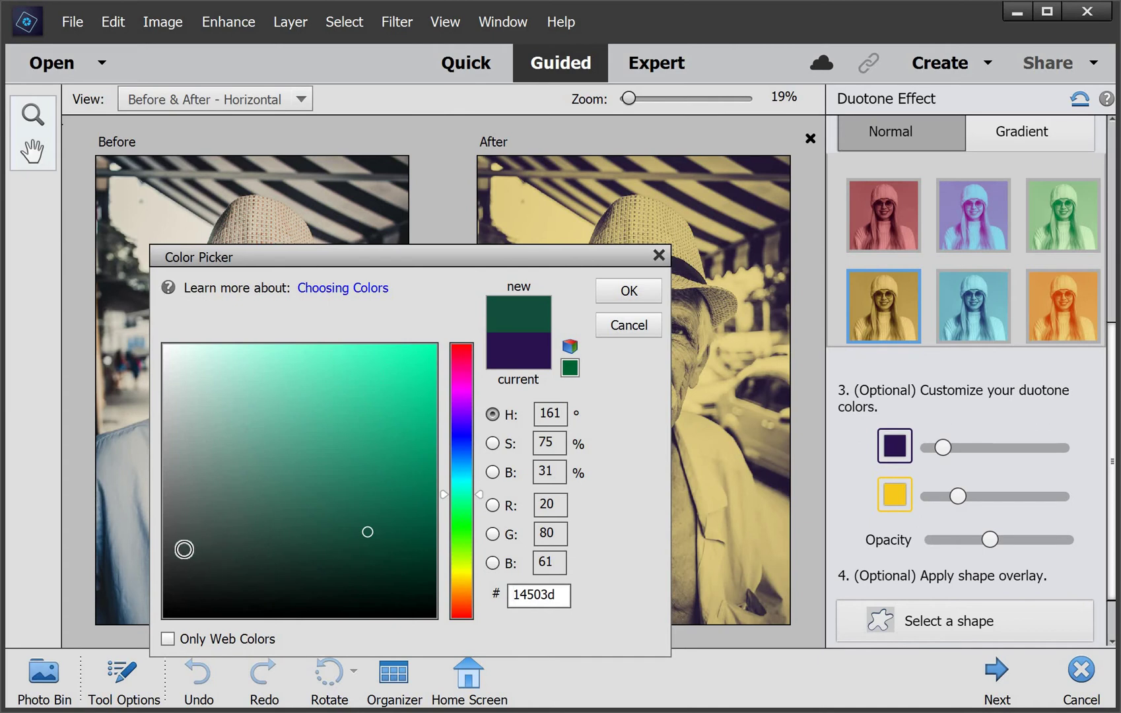
{"action": "mouse_move", "coordinate": [183, 548]}
{"action": "left_mouse_down"}
{"action": "mouse_move", "coordinate": [168, 545]}
{"action": "mouse_move", "coordinate": [165, 566]}
{"action": "left_mouse_up"}
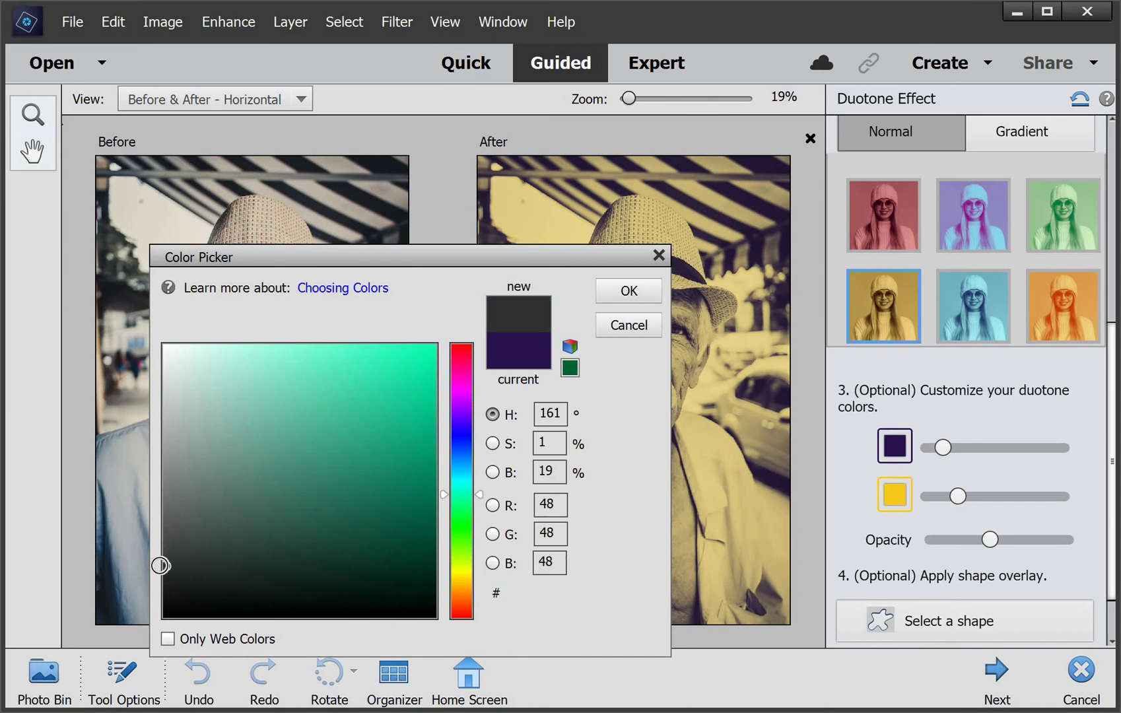
{"action": "key", "text": "Return"}
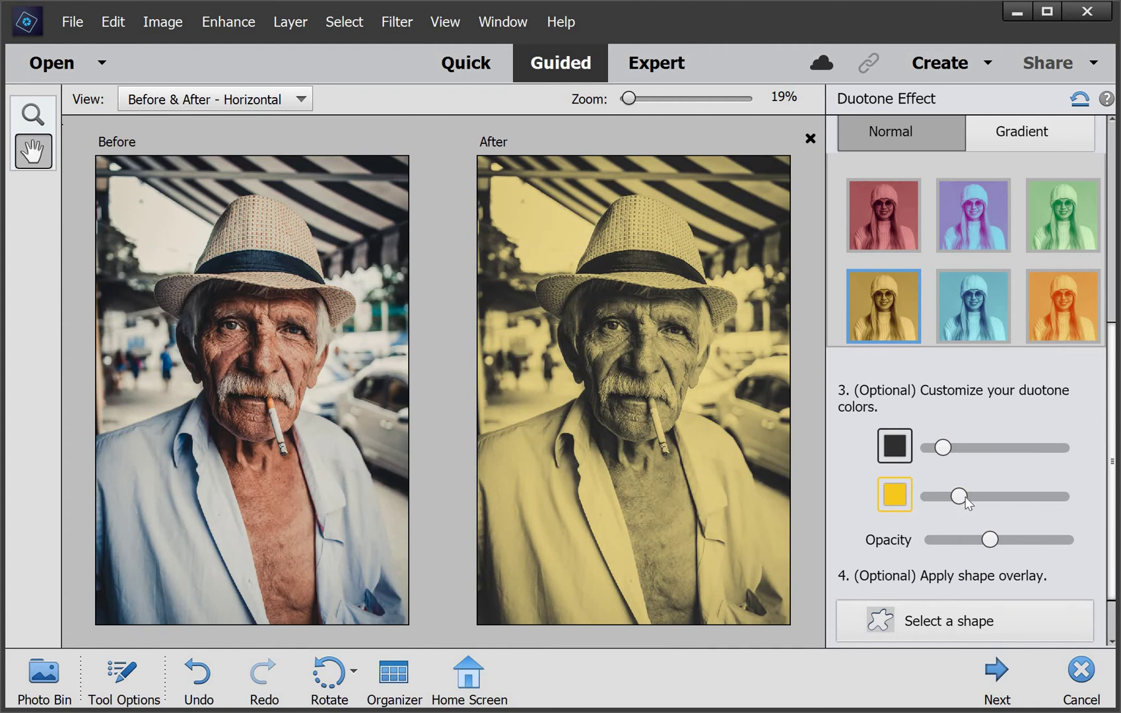
{"action": "mouse_move", "coordinate": [978, 500]}
{"action": "left_mouse_down"}
{"action": "mouse_move", "coordinate": [995, 507]}
{"action": "mouse_move", "coordinate": [987, 507]}
{"action": "left_mouse_up"}
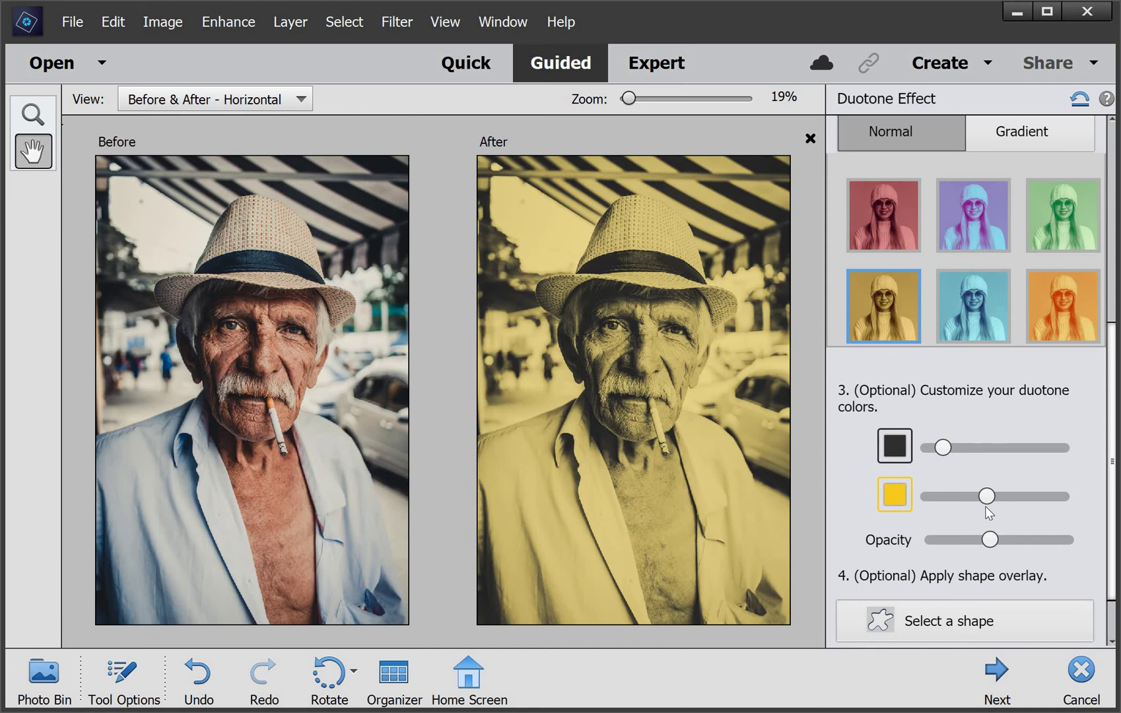
Step: Try the square shape overlay with Black & White surroundings, moving it up to cover the man's hat and face
{"action": "scroll", "coordinate": [989, 513], "scroll_direction": "down", "scroll_amount": 2}
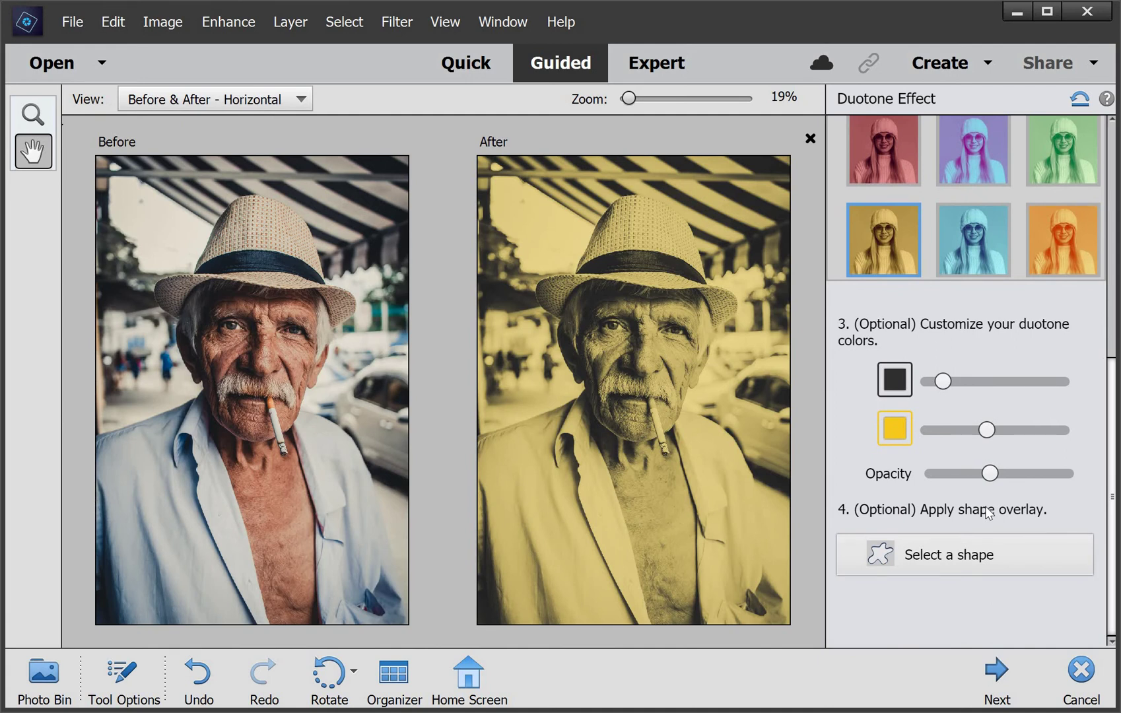
{"action": "left_click", "coordinate": [970, 558]}
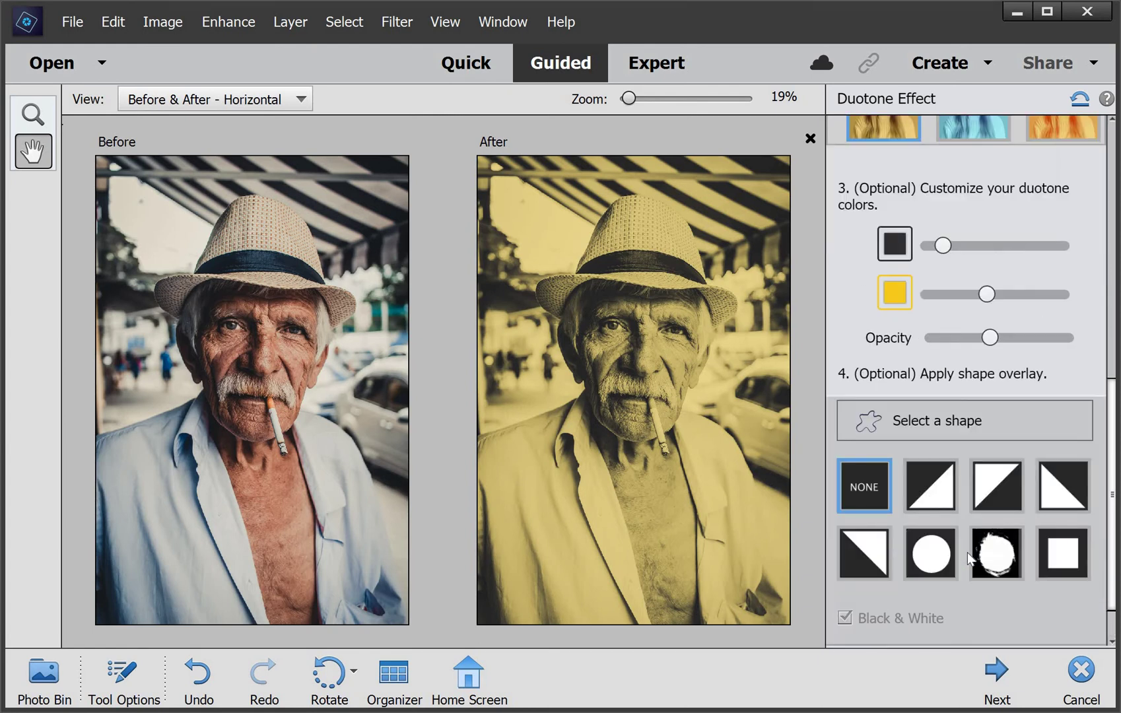
{"action": "left_click", "coordinate": [1062, 562]}
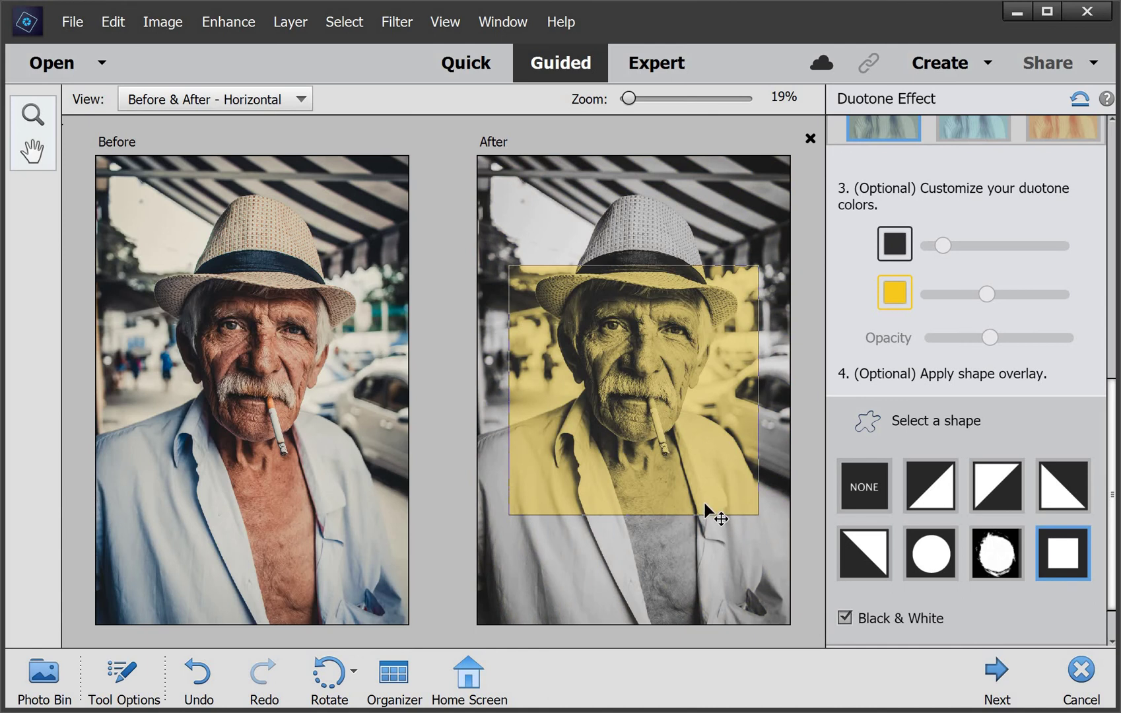
{"action": "left_click_drag", "start_coordinate": [704, 500], "coordinate": [702, 464]}
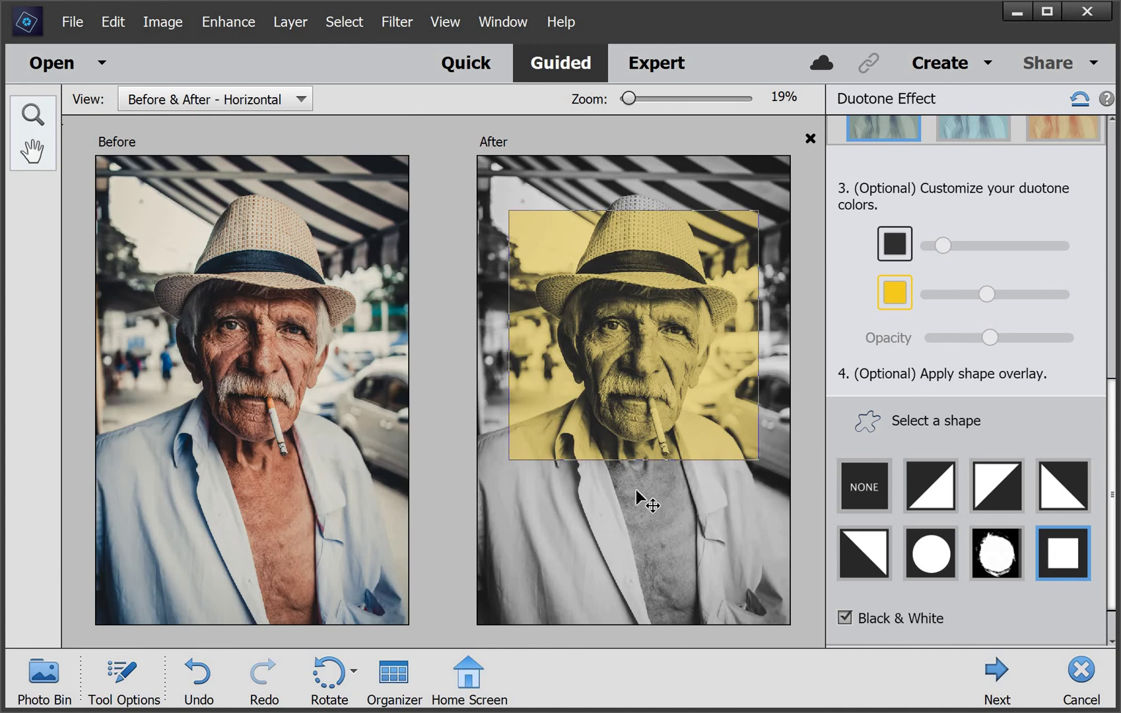
{"action": "mouse_move", "coordinate": [668, 434]}
{"action": "left_mouse_down"}
{"action": "mouse_move", "coordinate": [667, 401]}
{"action": "mouse_move", "coordinate": [668, 423]}
{"action": "mouse_move", "coordinate": [659, 415]}
{"action": "left_mouse_up"}
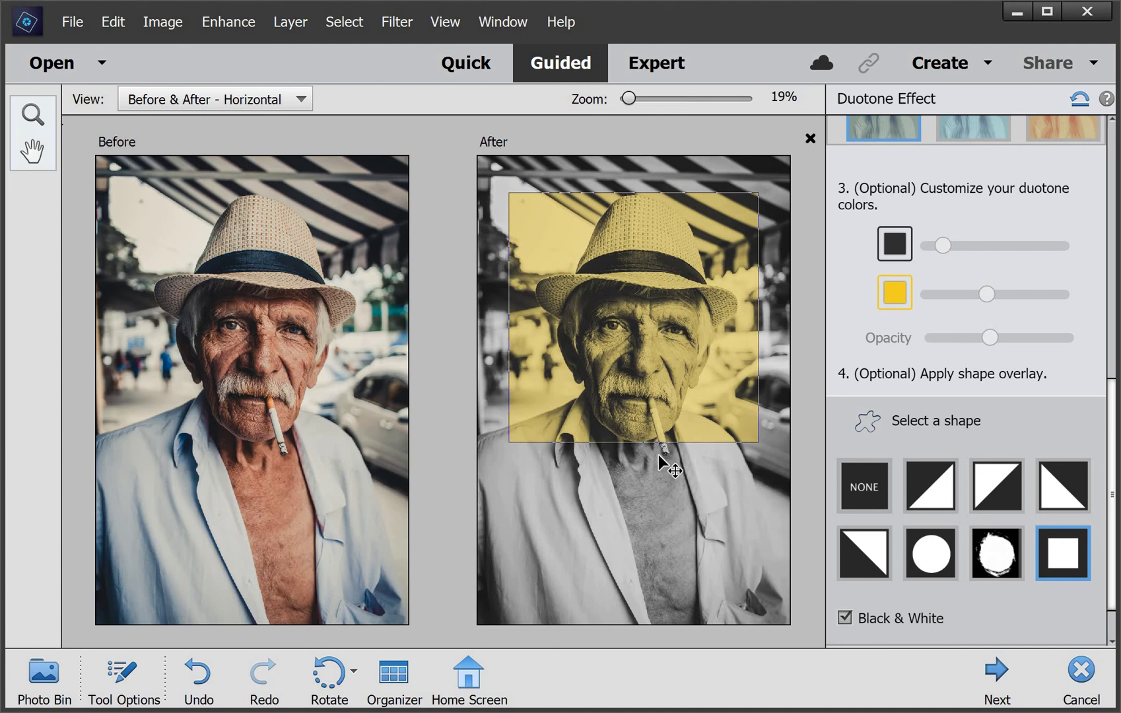
{"action": "left_click_drag", "start_coordinate": [692, 444], "coordinate": [687, 433]}
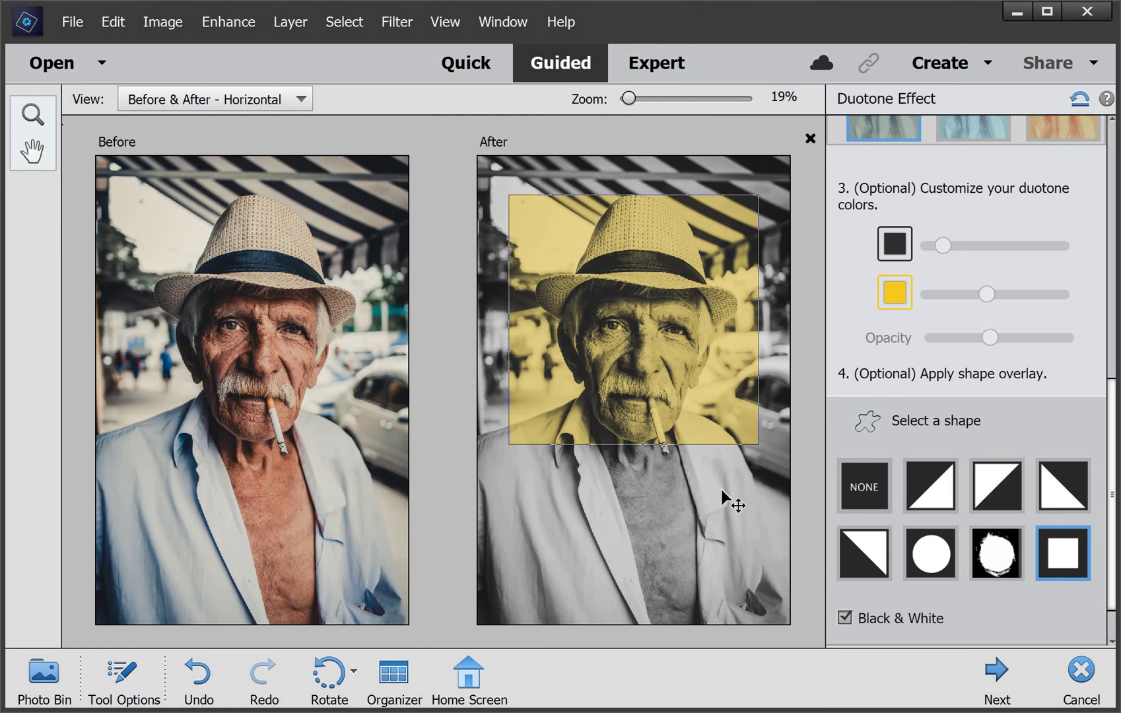
Step: Try the circle and rough-edged shape overlays over the man's face, and reset the shape overlay to None
{"action": "left_click", "coordinate": [934, 558]}
{"action": "left_click_drag", "start_coordinate": [619, 429], "coordinate": [622, 350]}
{"action": "left_click", "coordinate": [998, 569]}
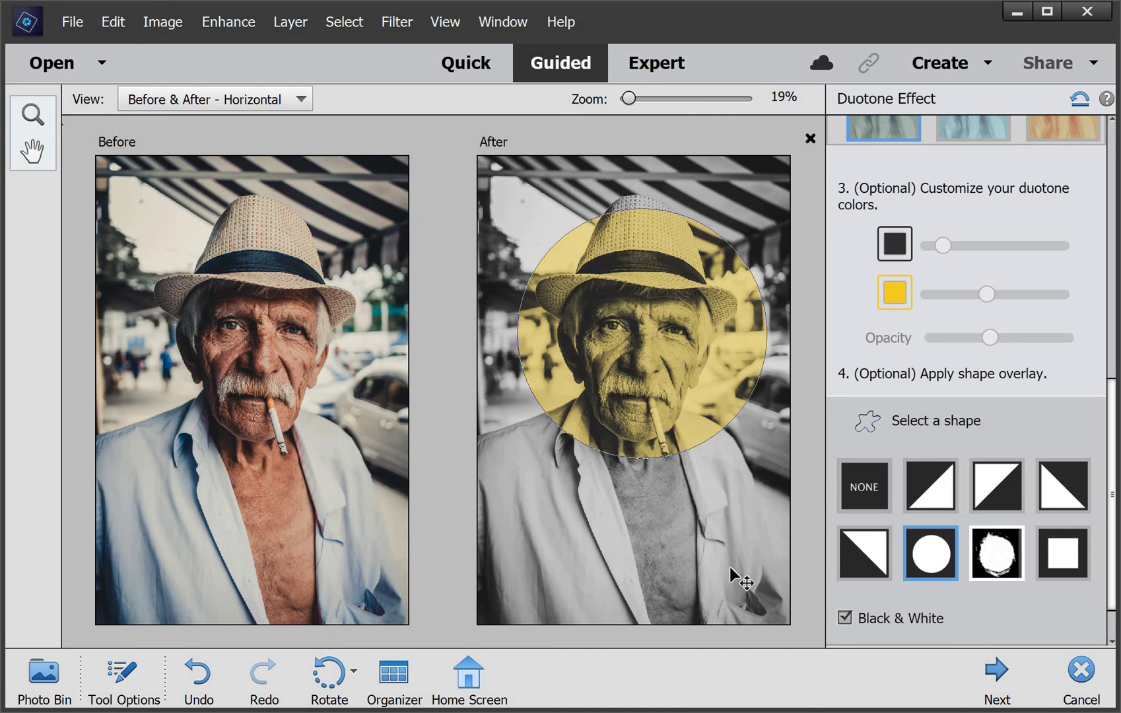
{"action": "left_click_drag", "start_coordinate": [634, 466], "coordinate": [630, 482]}
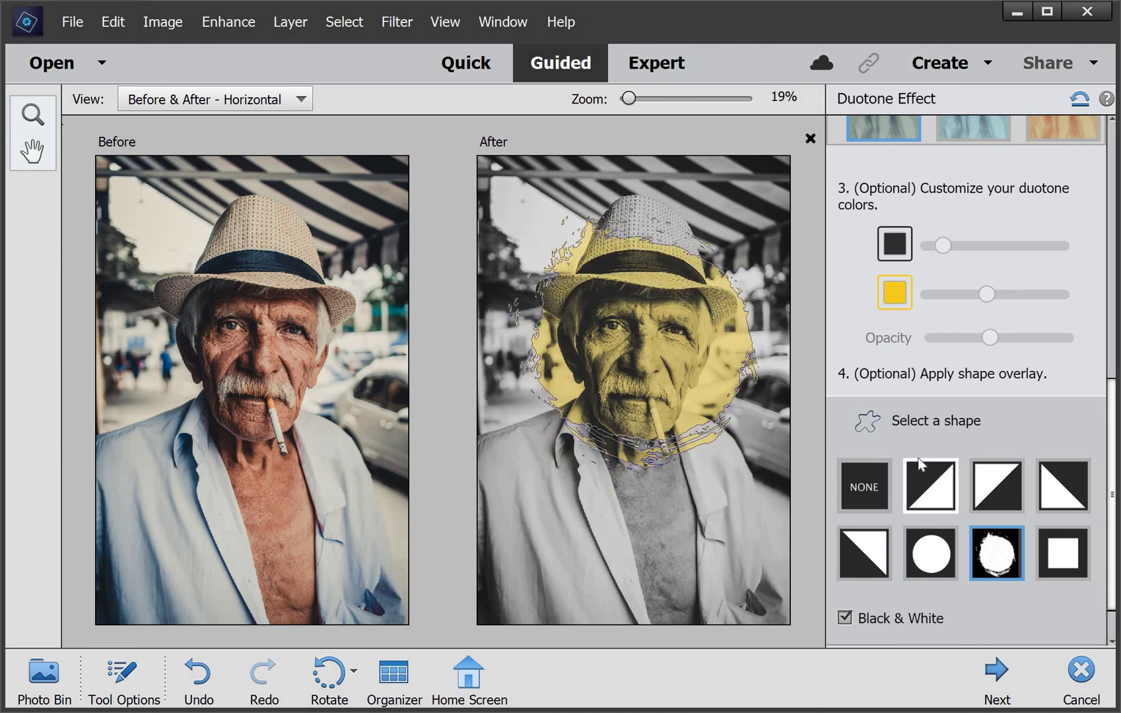
{"action": "left_click", "coordinate": [883, 485]}
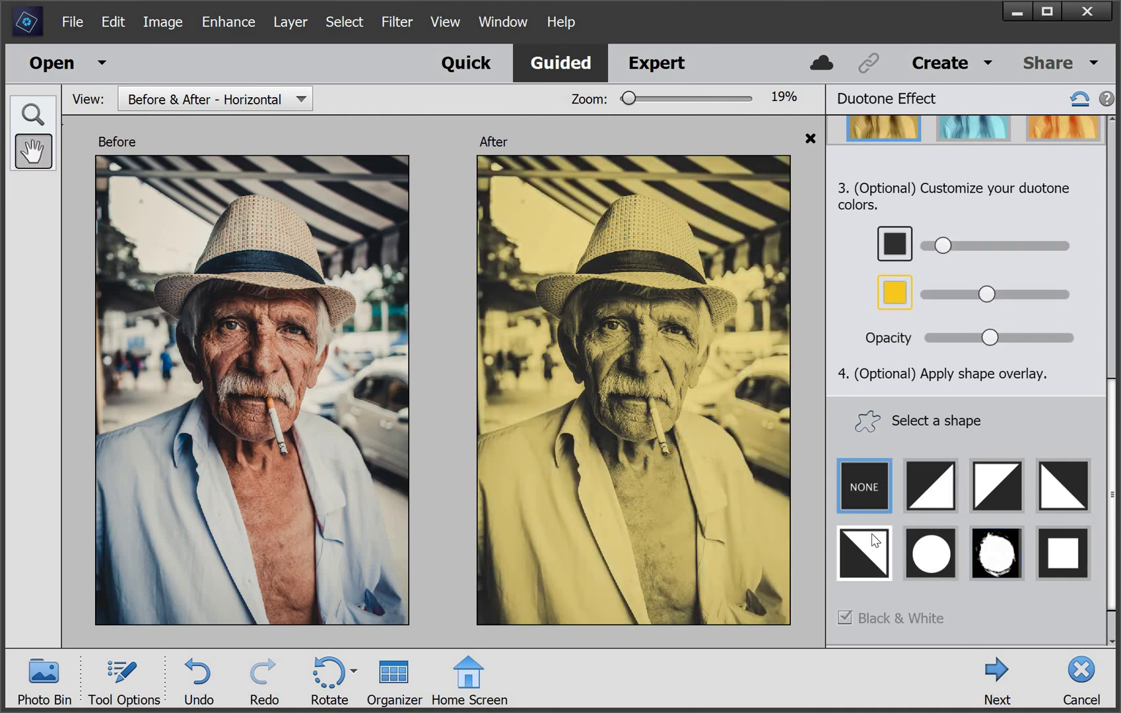